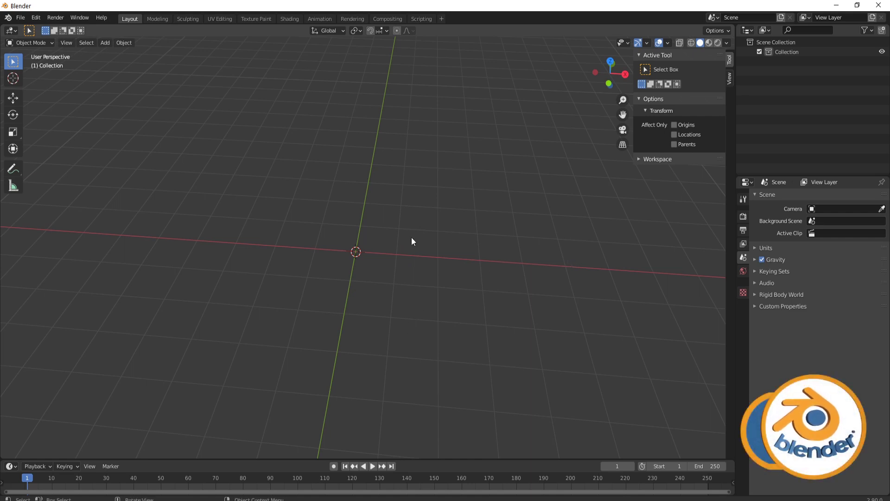
- Add a plane and scale it up about five times, to roughly 5.002
key(shift+a)
mouse_move(400, 256)
mouse_move(376, 247)
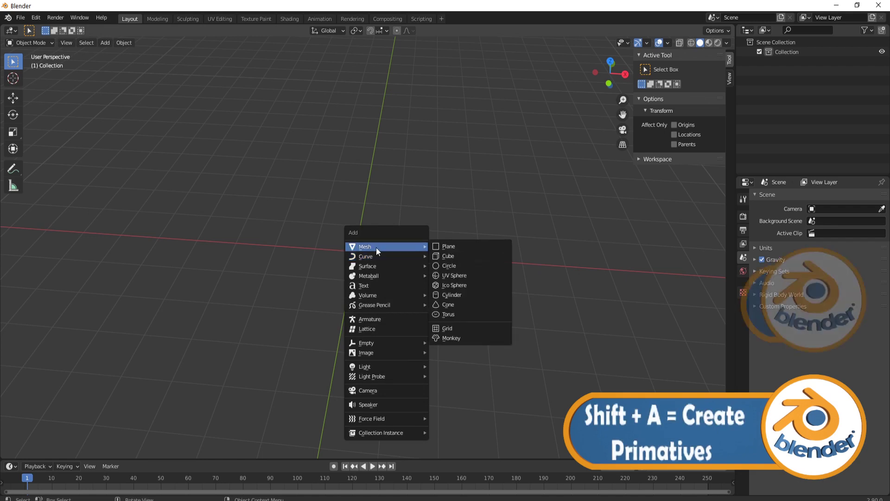
click(472, 243)
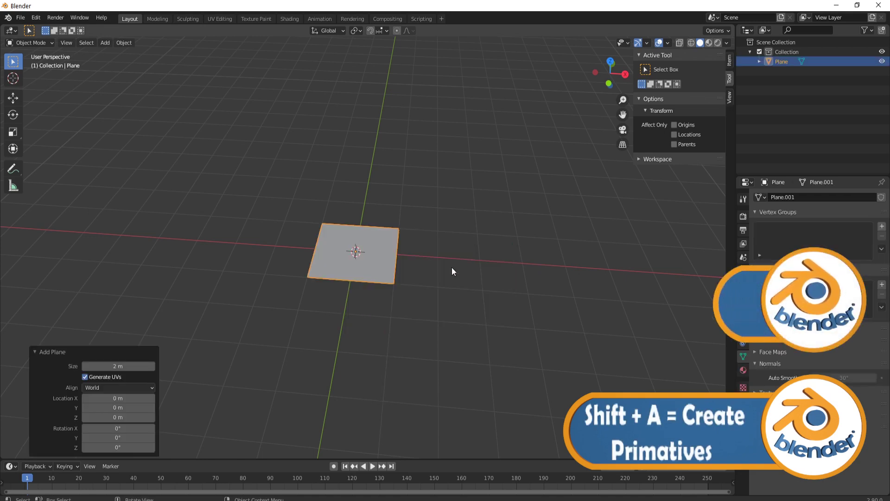
key(s)
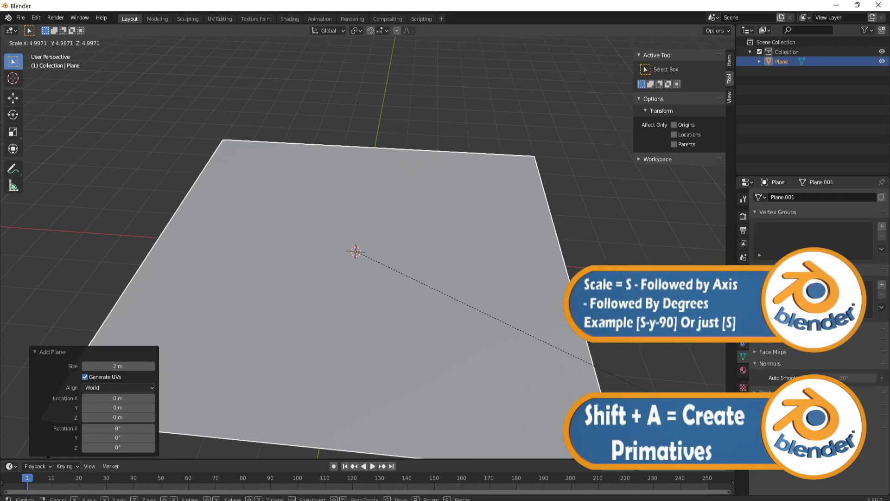
click(714, 445)
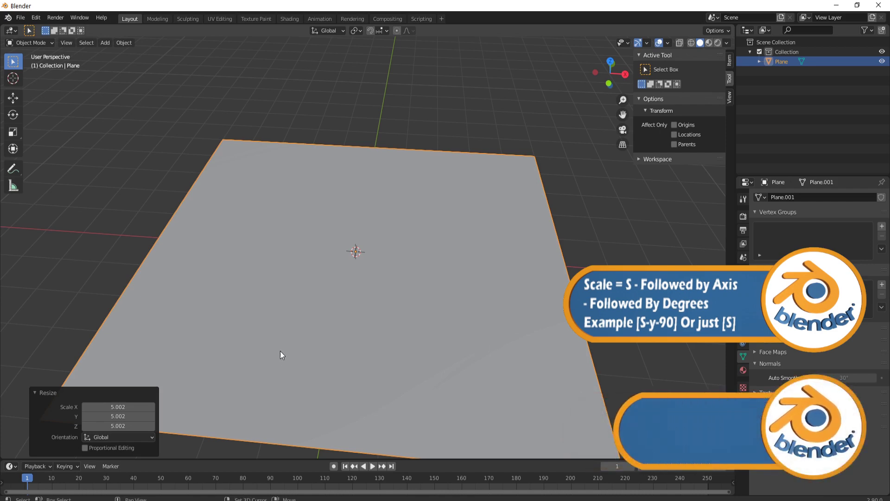
- Add a Bezier curve at the plane's centre
key(shift+a)
mouse_move(240, 318)
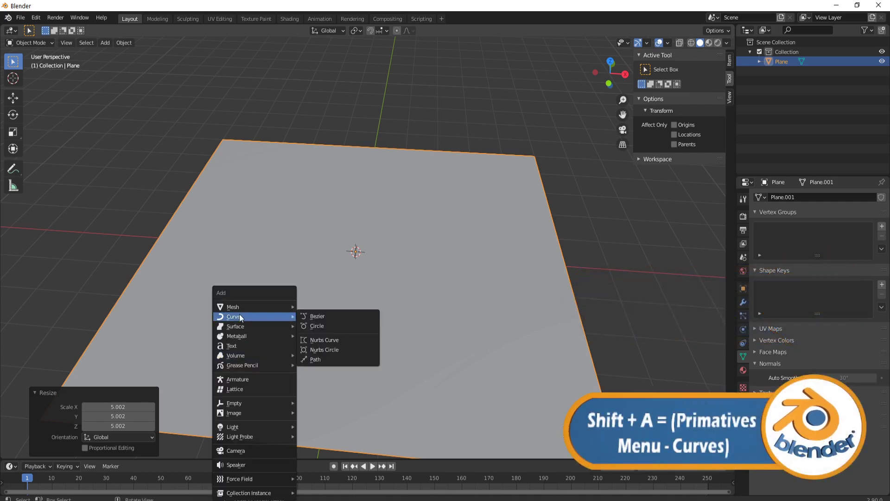
click(325, 316)
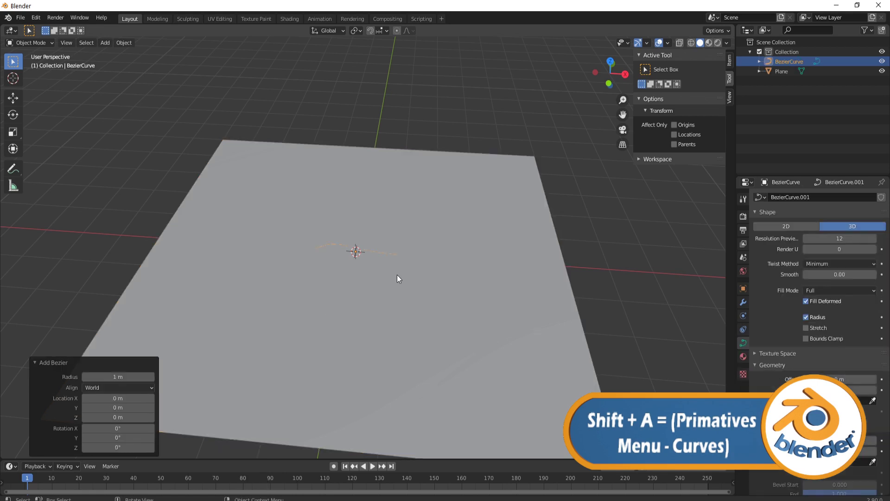
scroll(380, 263, up, 4)
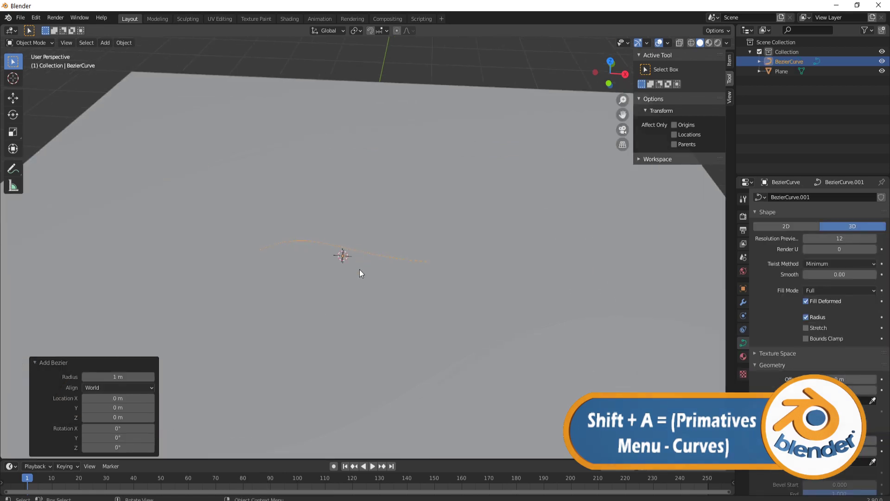
- In Edit Mode, delete all of the curve's vertices and switch to the freehand Draw tool
key(Tab)
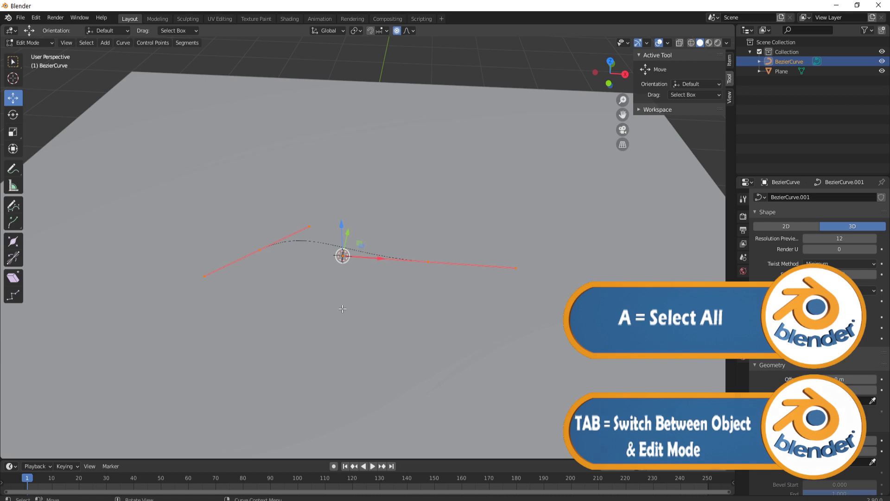
key(x)
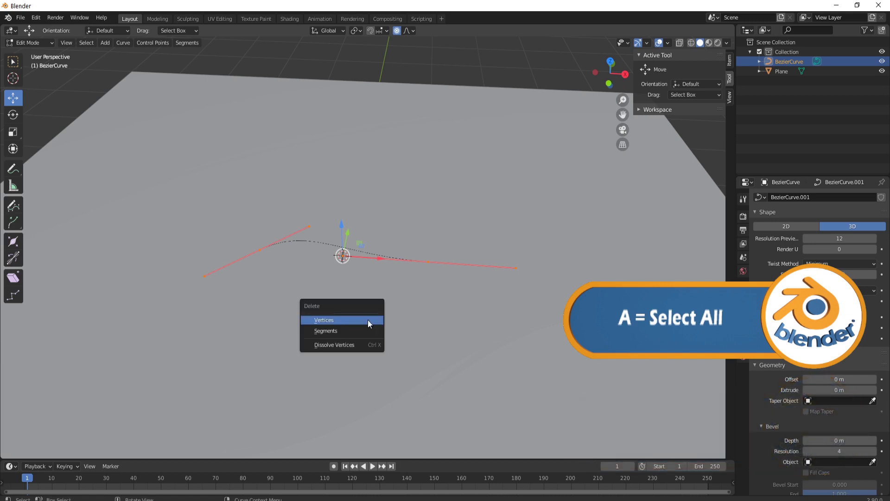
click(333, 320)
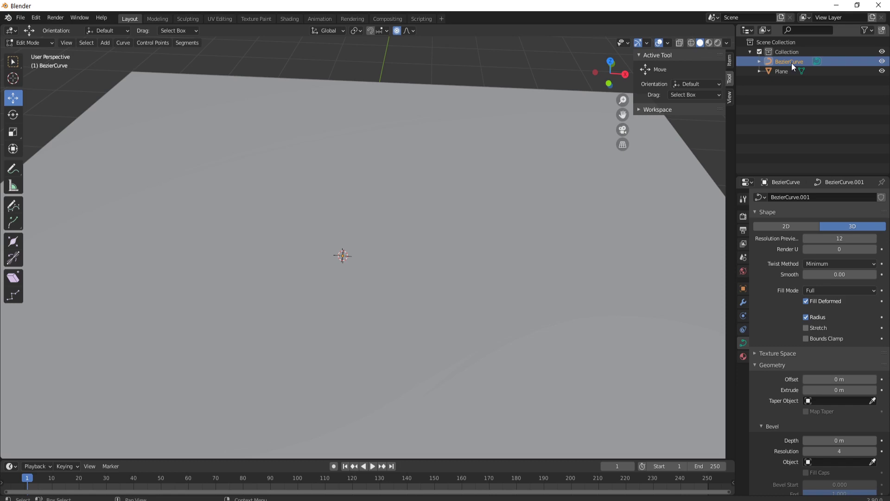
click(14, 207)
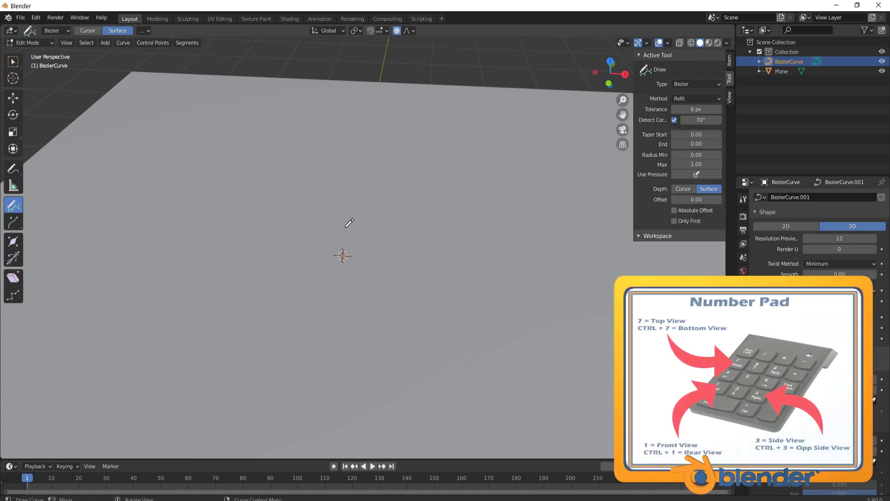
- From Top view, draw a freehand spiral-and-hook curve across the plane
key(KP_7)
scroll(375, 262, down, 6)
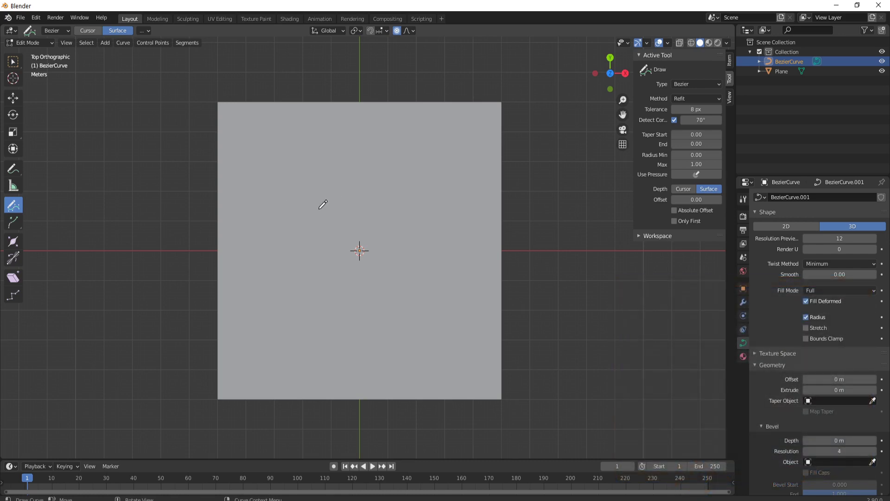
mouse_move(319, 211)
mouse_down()
mouse_move(330, 210)
mouse_move(310, 221)
mouse_move(305, 195)
mouse_move(330, 193)
mouse_move(342, 206)
mouse_move(323, 283)
mouse_move(370, 300)
mouse_move(395, 269)
mouse_move(374, 248)
mouse_move(360, 266)
mouse_move(372, 275)
mouse_move(377, 267)
mouse_up()
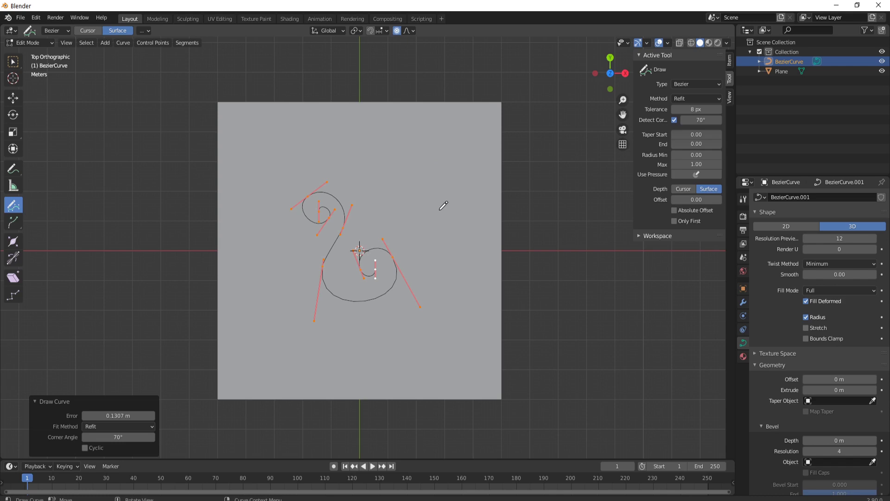
- Orbit to an angled view and set the curve's Geometry Extrude to 0.26 m
click(13, 98)
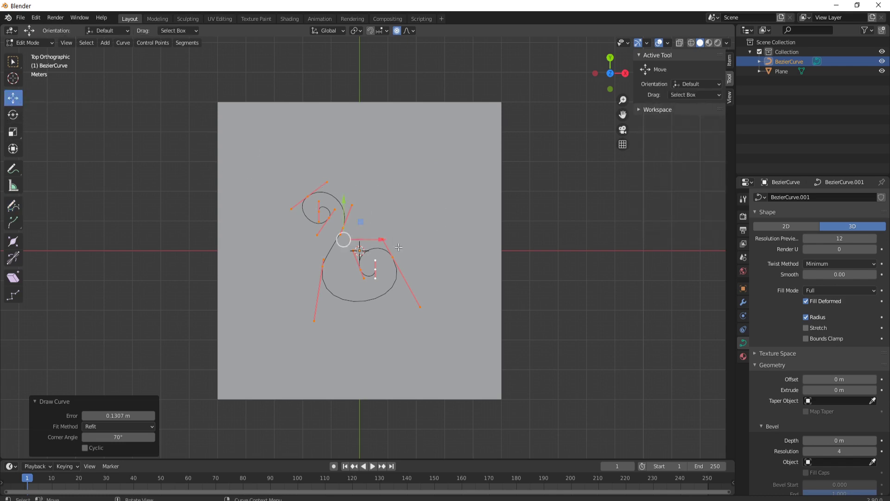
middle_drag(509, 249, 545, 211)
scroll(501, 260, up, 3)
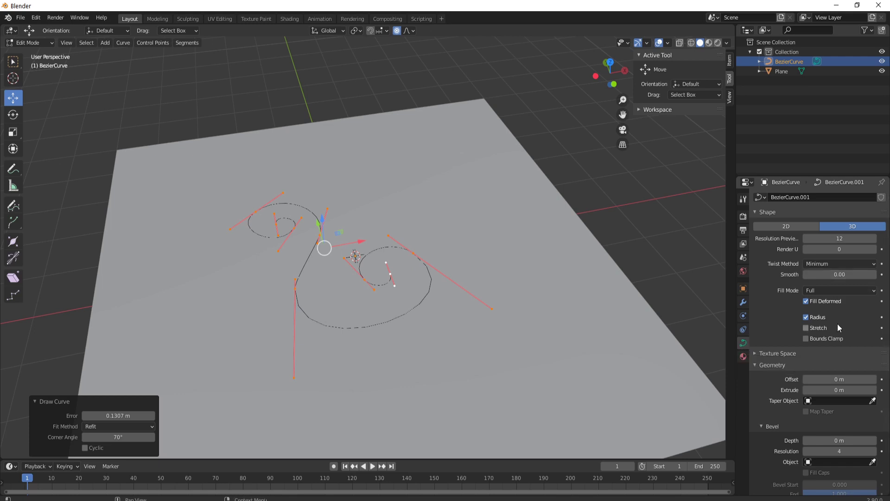
scroll(838, 324, down, 3)
scroll(838, 322, down, 1)
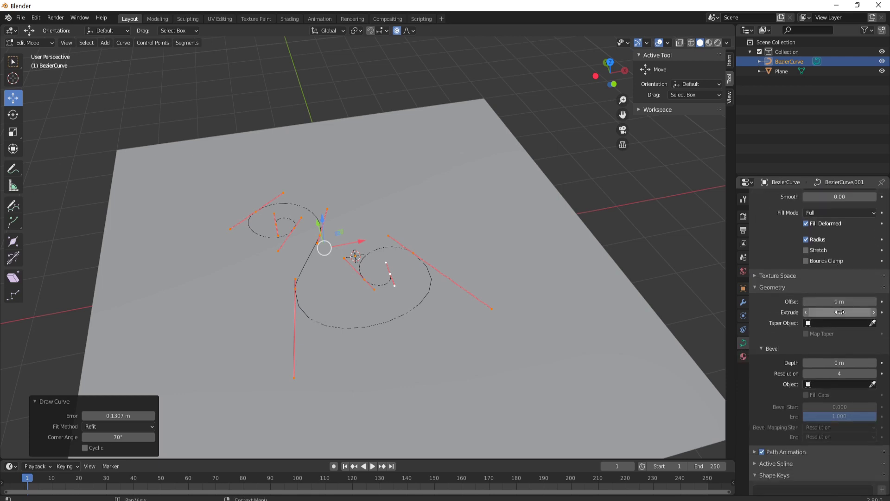
drag(833, 312, 861, 312)
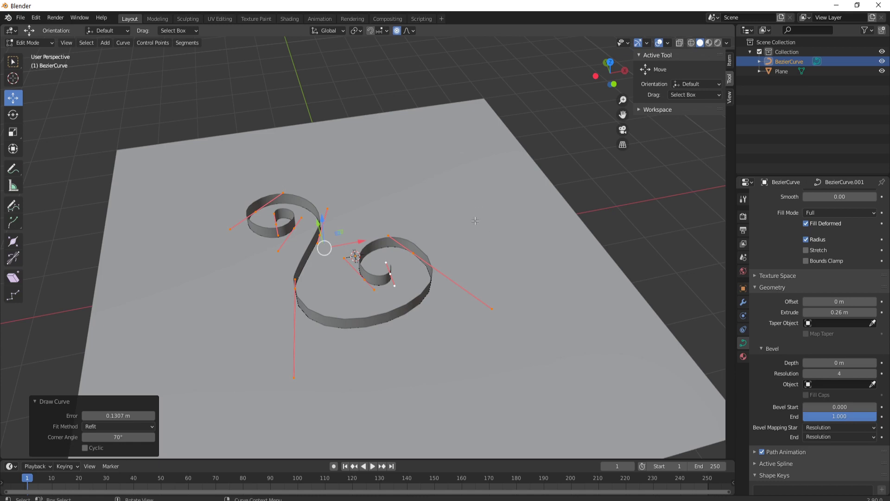
- Add a Solidify modifier to the curve with Even Thickness enabled
click(742, 302)
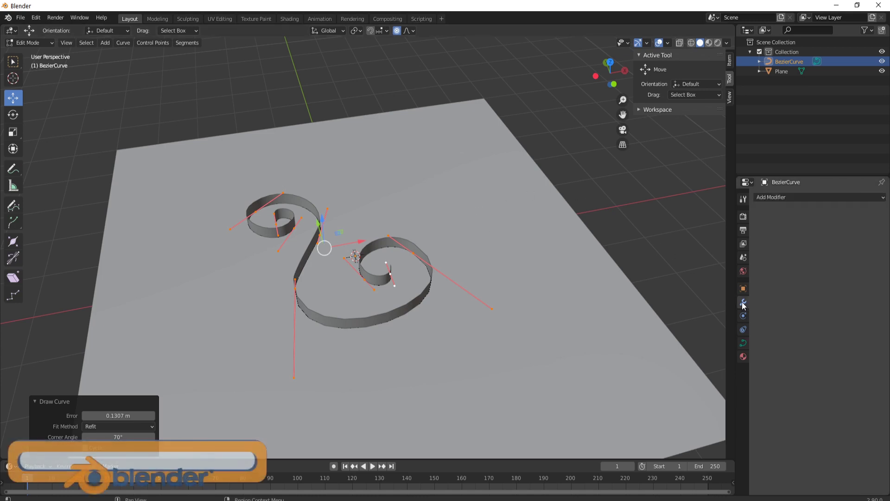
click(789, 197)
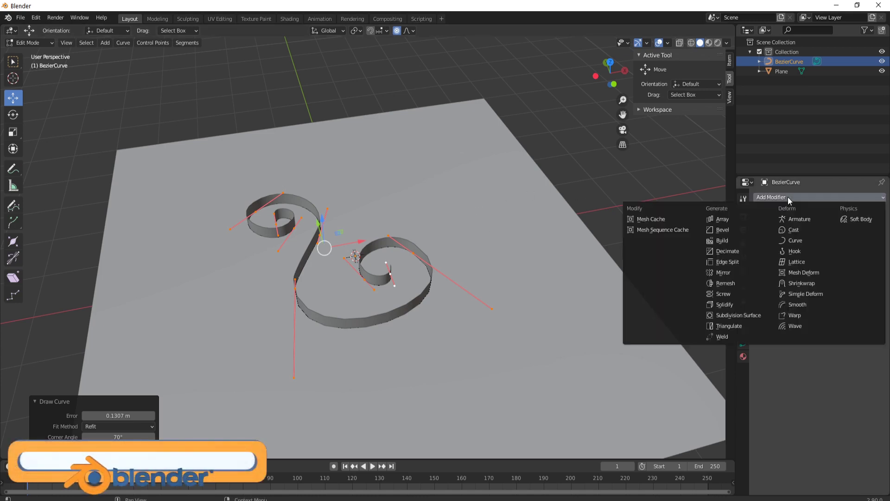
click(724, 304)
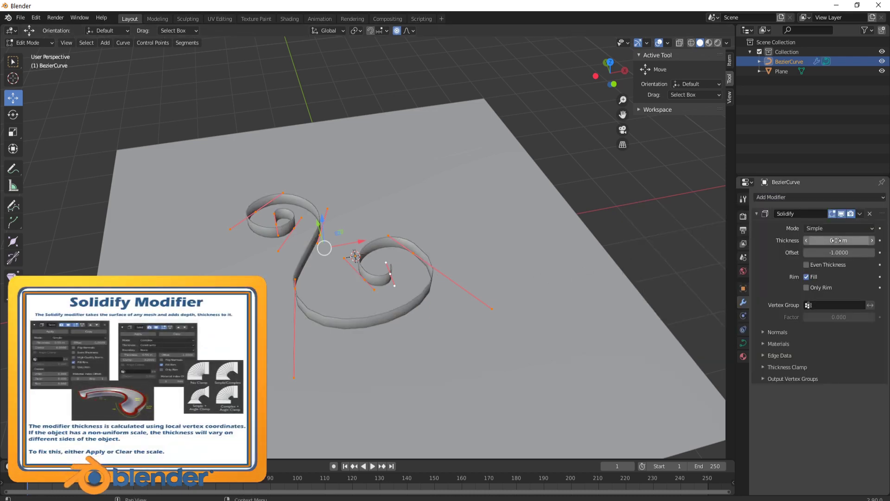
click(808, 265)
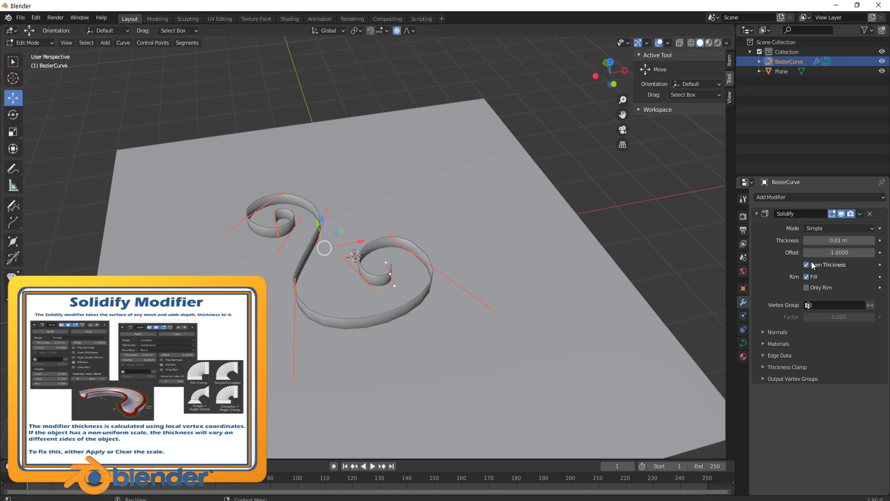
- Adjust the Solidify thickness to -0.14 m, orbiting to check the tube
mouse_move(844, 241)
mouse_down()
mouse_move(818, 241)
mouse_move(863, 242)
mouse_move(839, 241)
mouse_move(847, 241)
mouse_up()
middle_drag(278, 218, 253, 202)
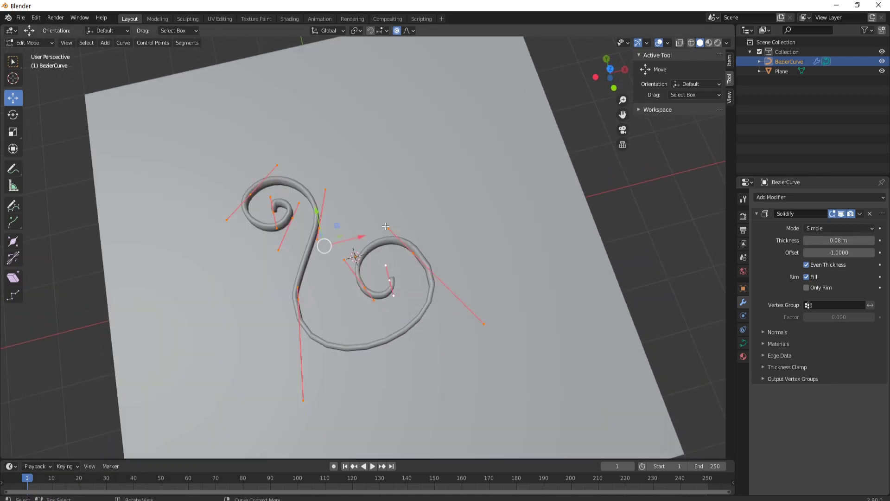
scroll(252, 202, up, 2)
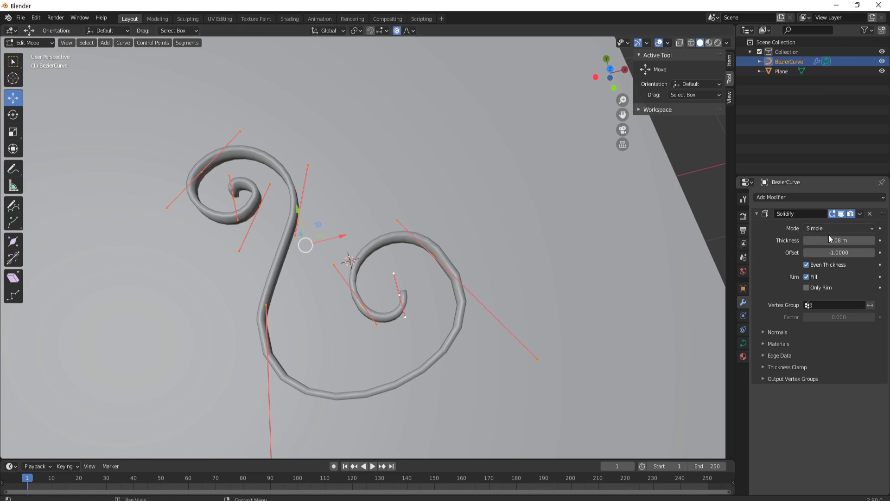
drag(841, 242, 809, 241)
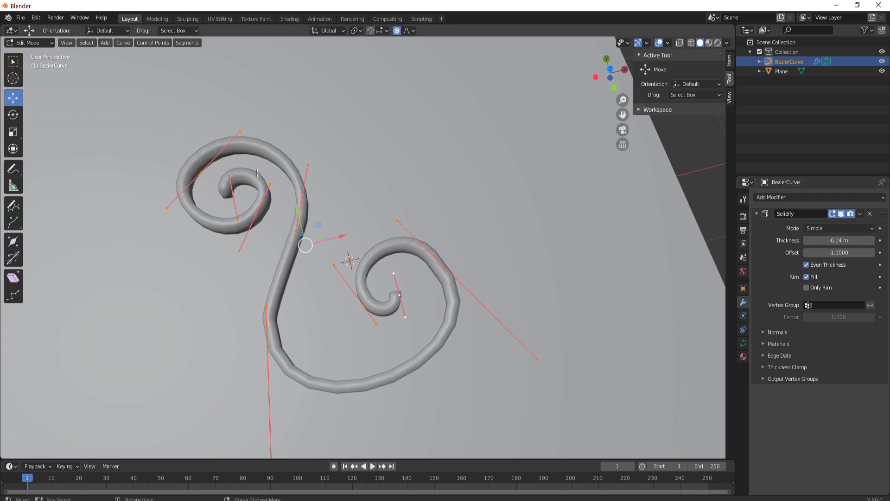
- Convert the swirl curve to a mesh via Object > Convert to > Mesh, baking the Solidify
key(Tab)
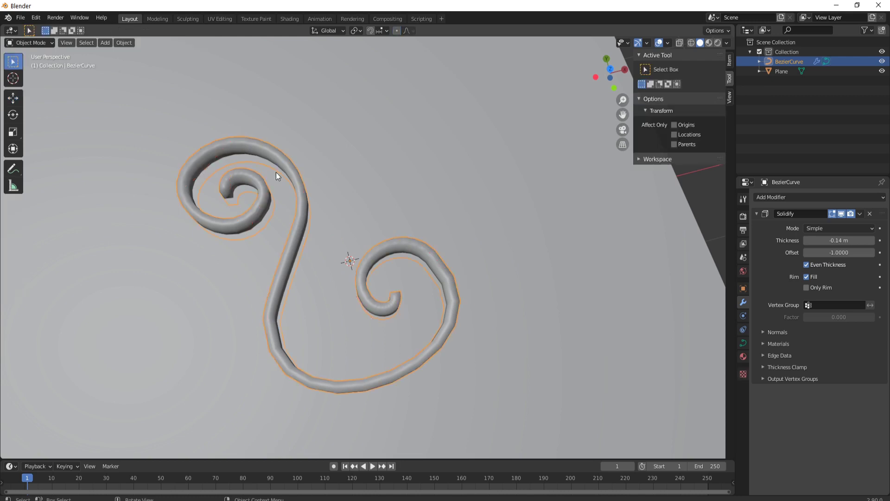
click(124, 43)
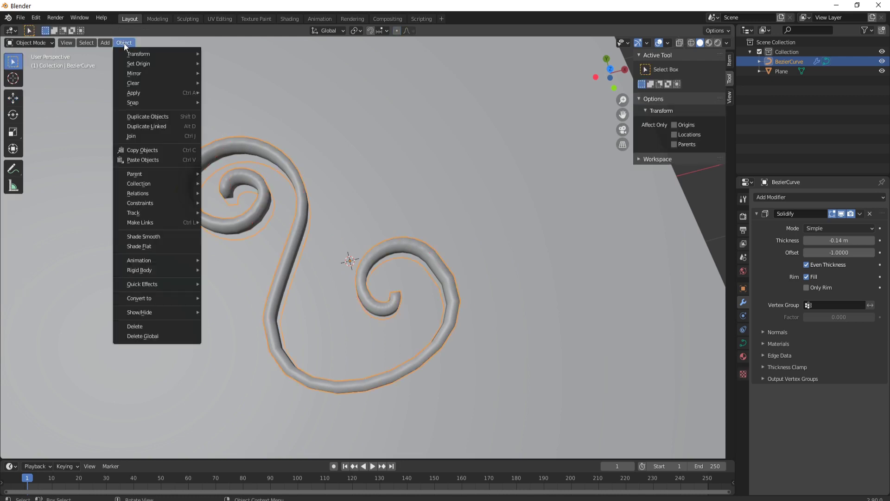
mouse_move(160, 298)
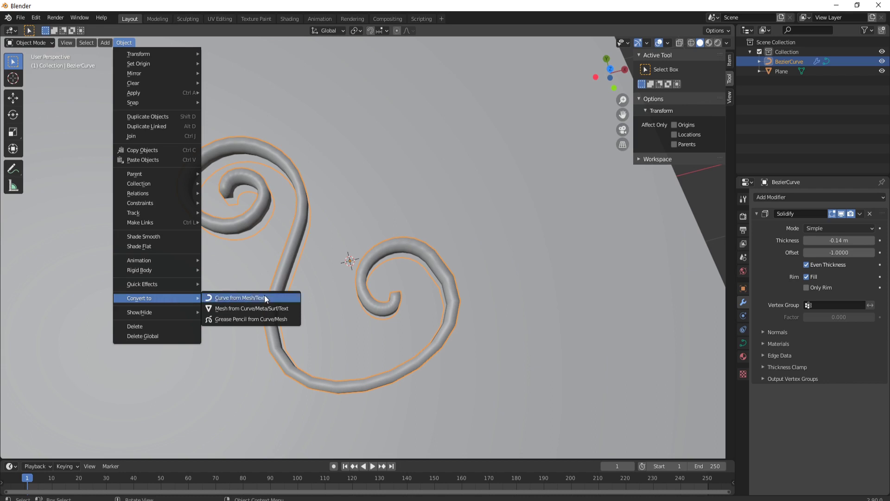
click(259, 308)
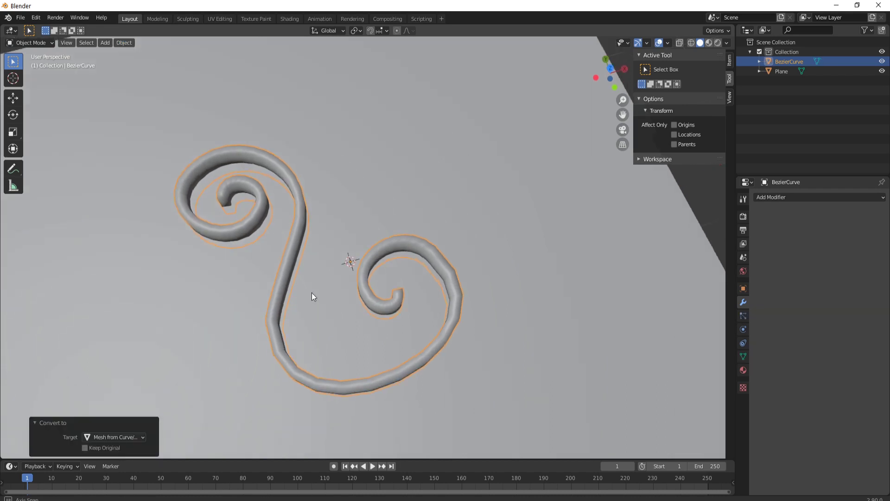
key(Tab)
middle_drag(318, 285, 293, 220)
key(Tab)
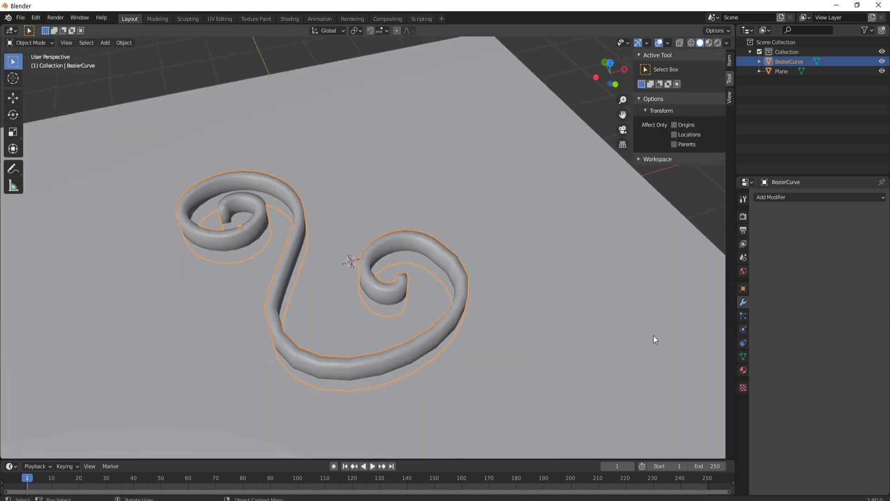
- Enable Auto Smooth at 30° in the mesh's Normals settings and orbit to inspect shading
click(743, 356)
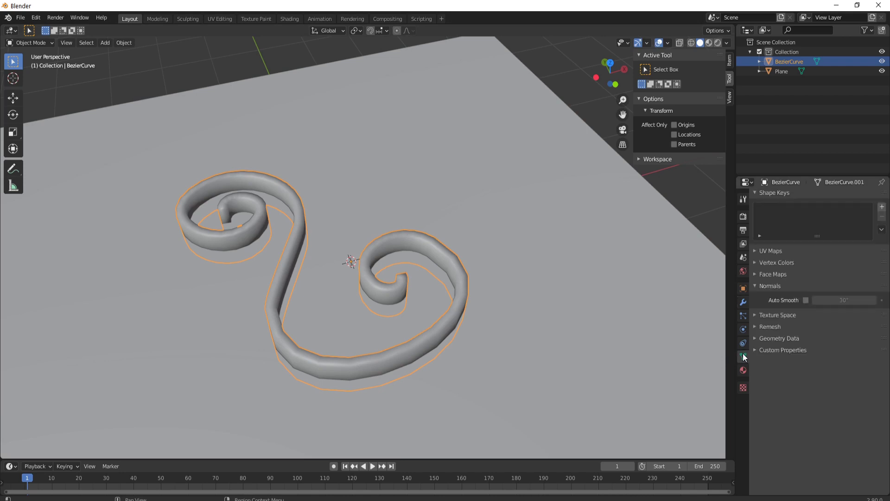
click(766, 285)
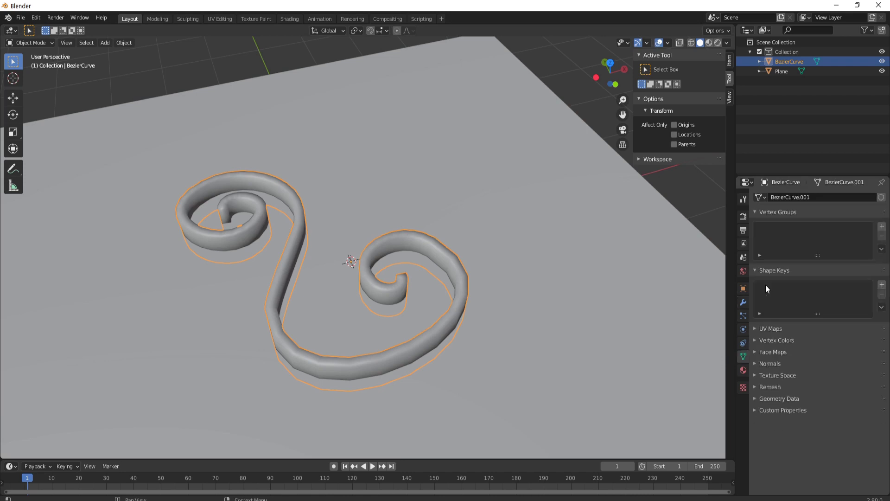
click(773, 364)
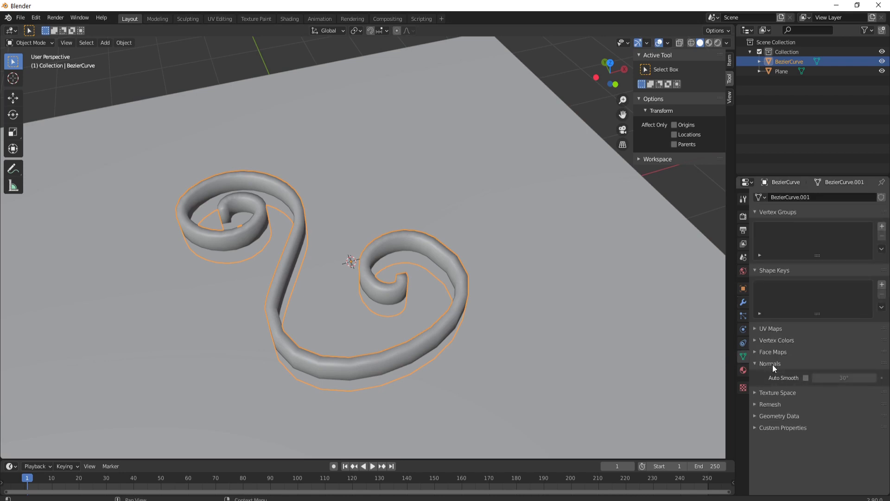
click(806, 378)
middle_drag(316, 319, 377, 318)
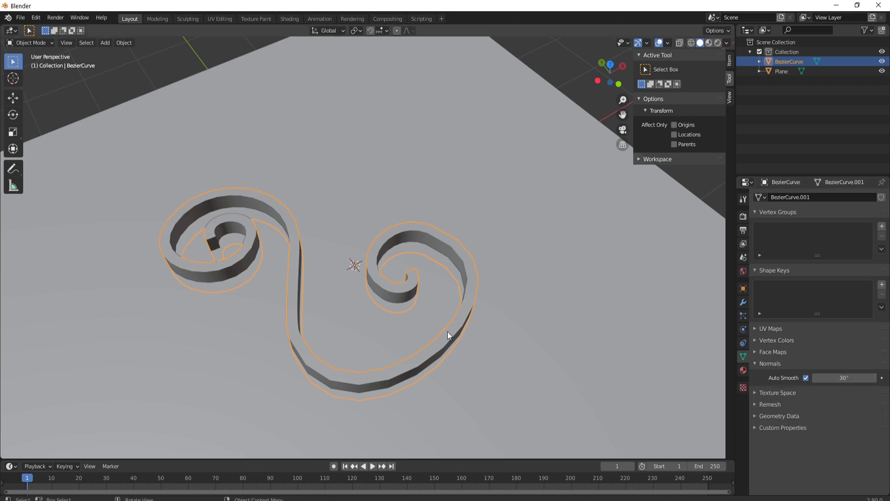
middle_drag(484, 310, 307, 263)
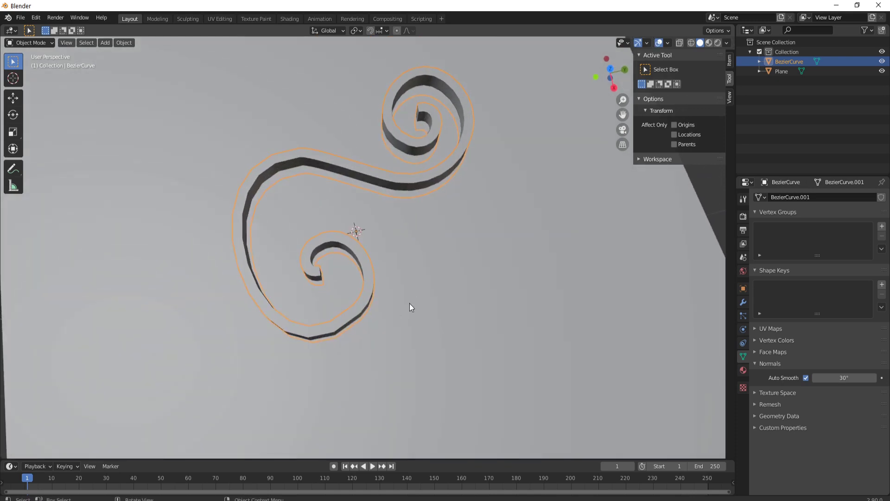
middle_drag(410, 307, 341, 278)
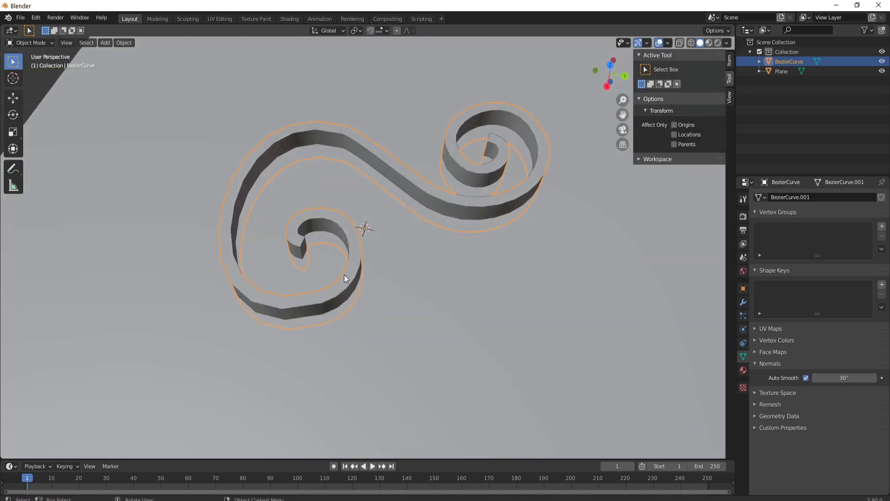
- Select the inner spiral's end face and scale it to 0.69 with proportional editing on
key(Tab)
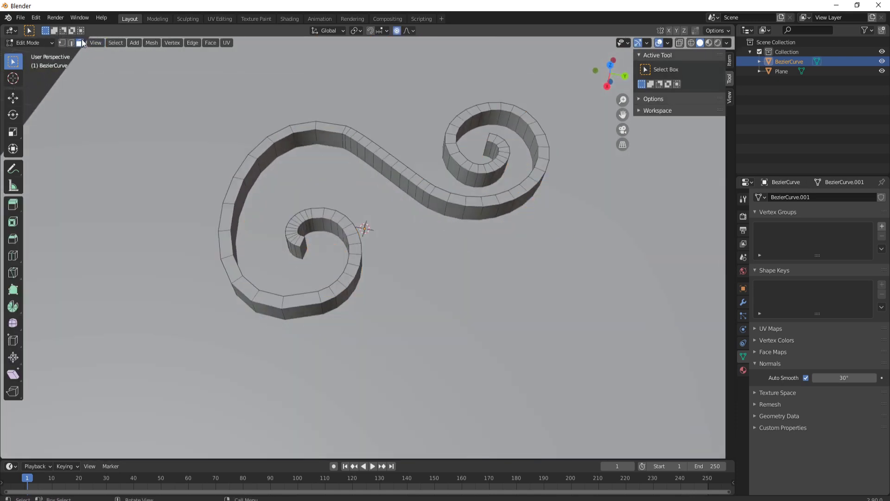
click(303, 248)
click(397, 31)
key(s)
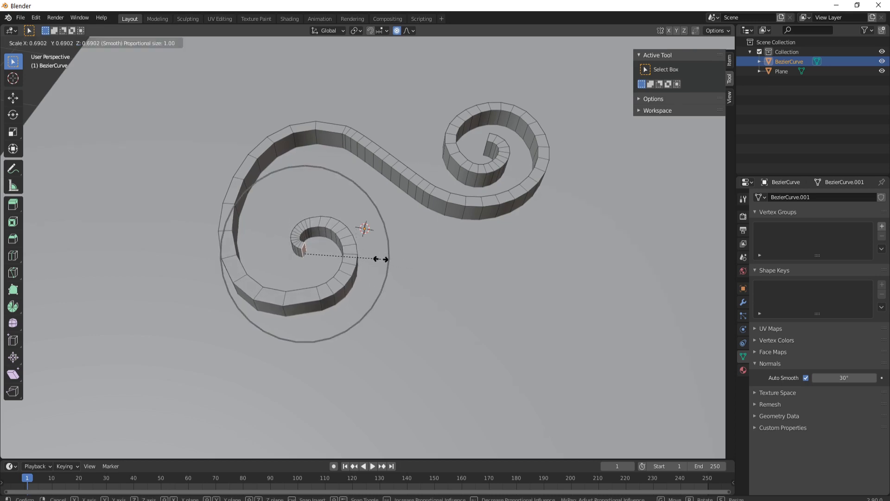
click(381, 259)
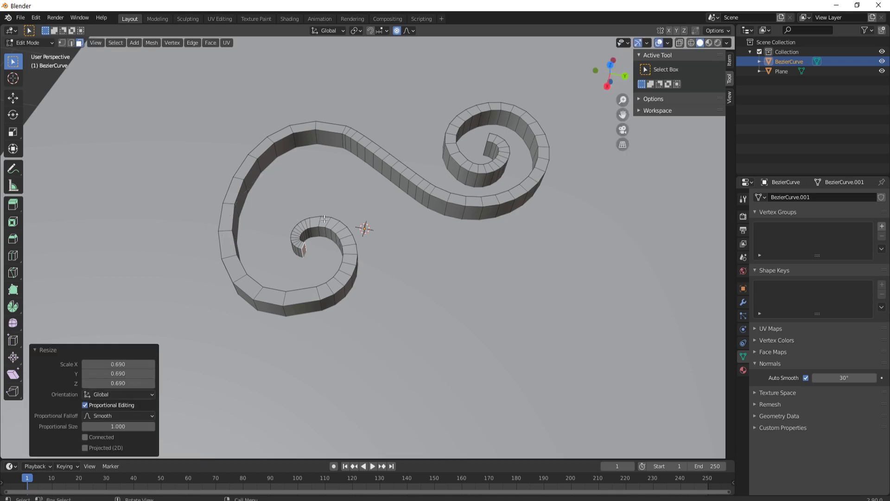
middle_drag(401, 262, 332, 209)
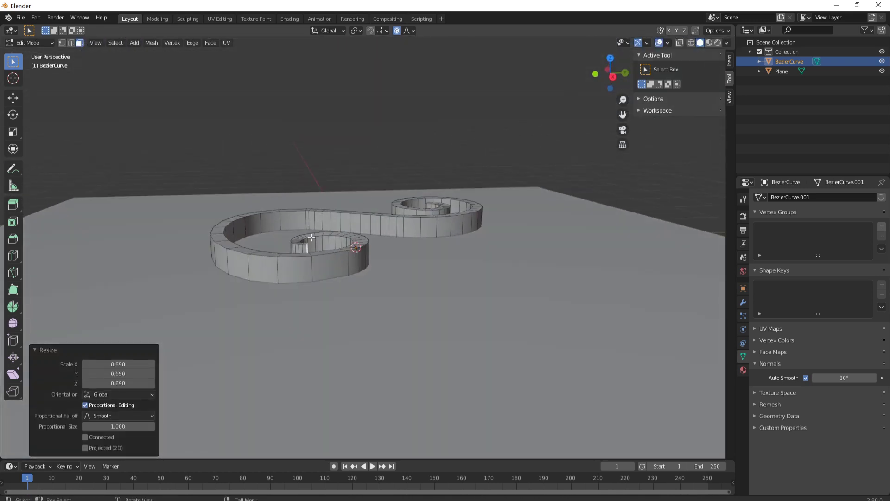
- Set the Resize Z value to 1 so the tapered end keeps its full height
click(36, 351)
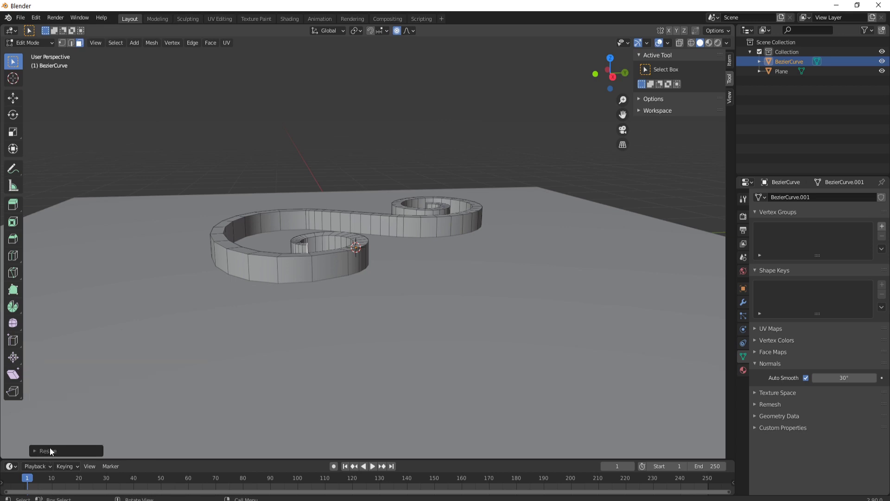
click(35, 452)
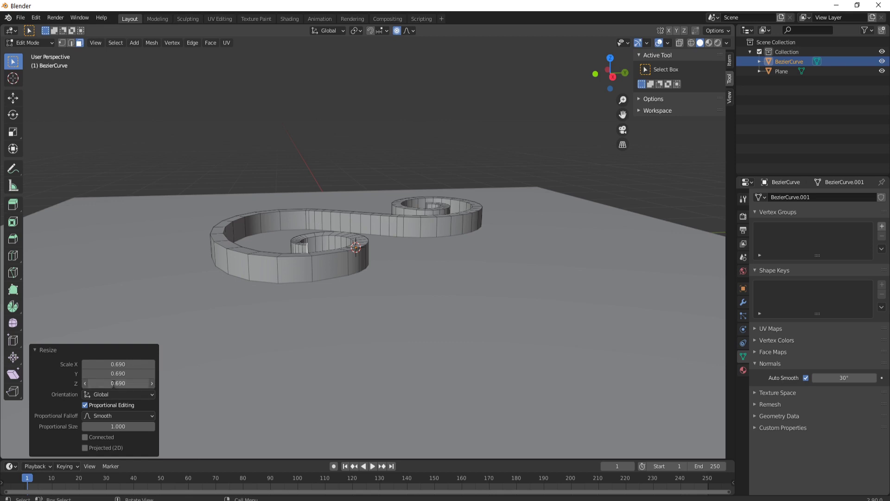
text(1)
key(Return)
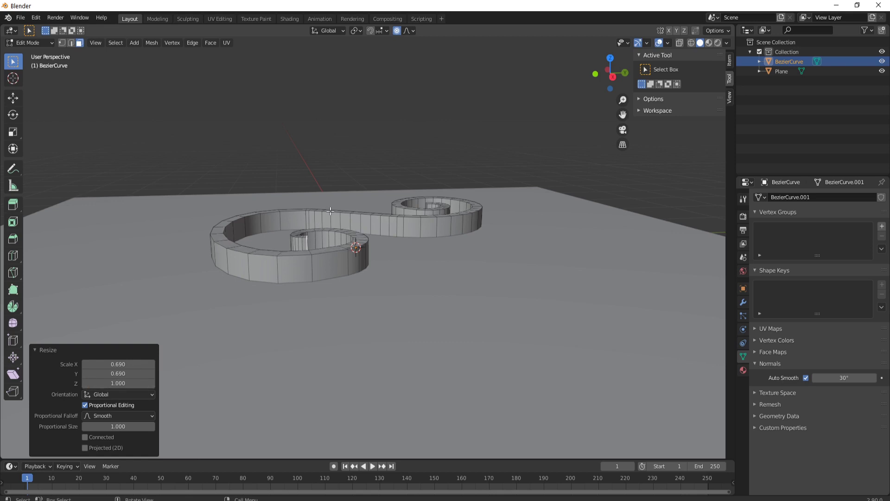
middle_drag(331, 211, 354, 277)
middle_drag(331, 308, 438, 275)
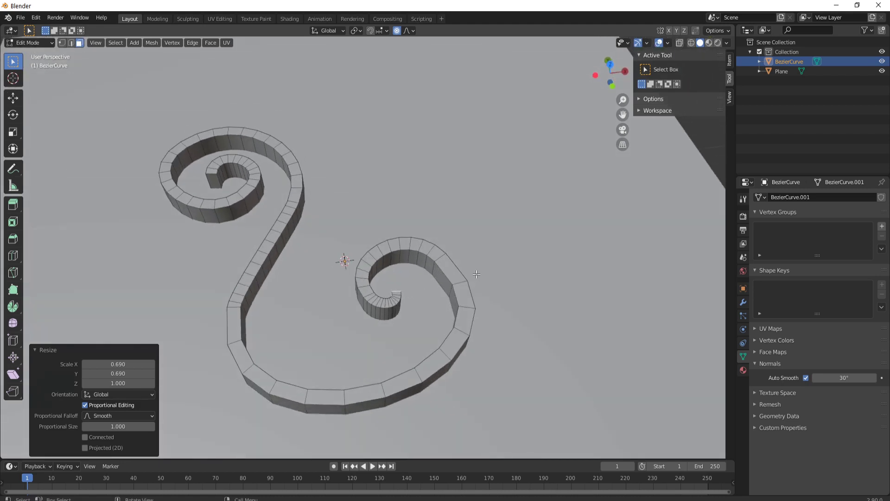